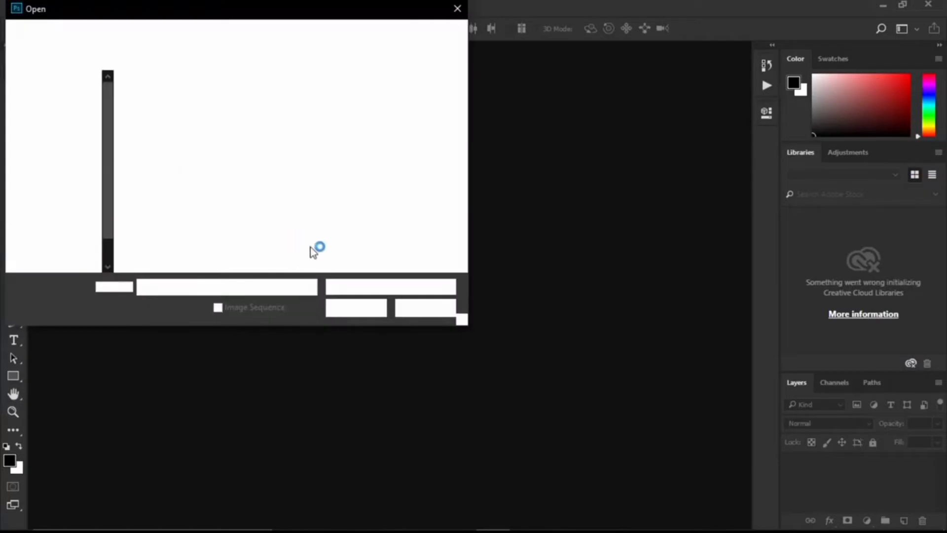
Step: Open the photo IMAG1624 from the for episod folder and duplicate its background layer
{"action": "left_click", "coordinate": [338, 113]}
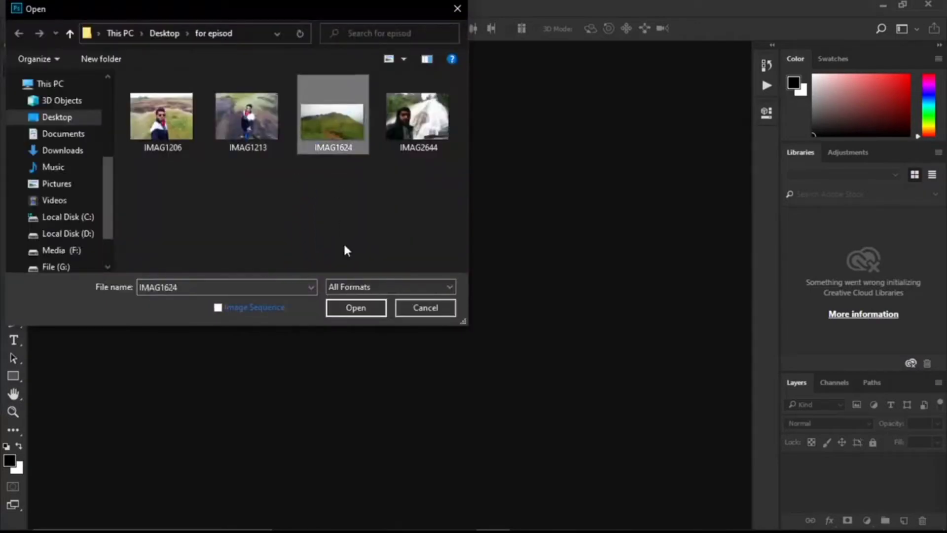
{"action": "left_click", "coordinate": [362, 308]}
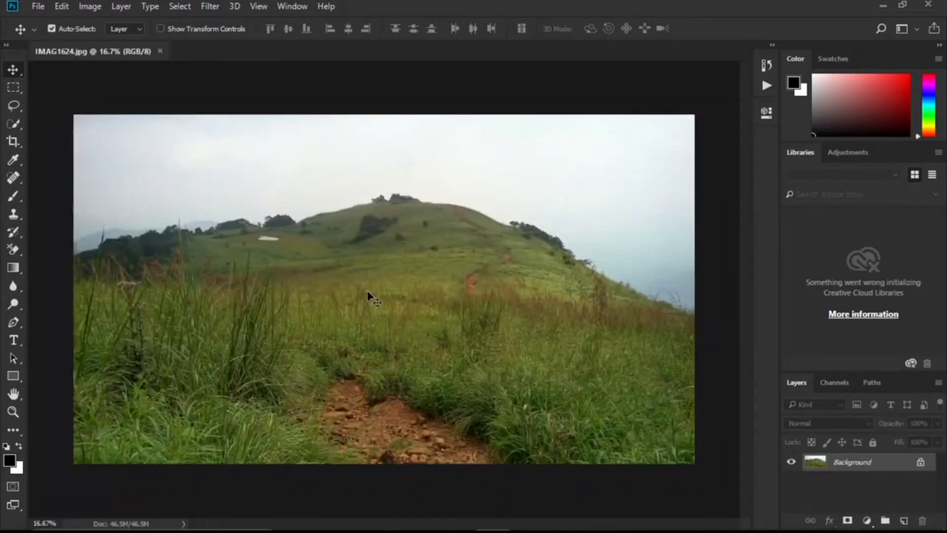
{"action": "key", "text": "ctrl+j"}
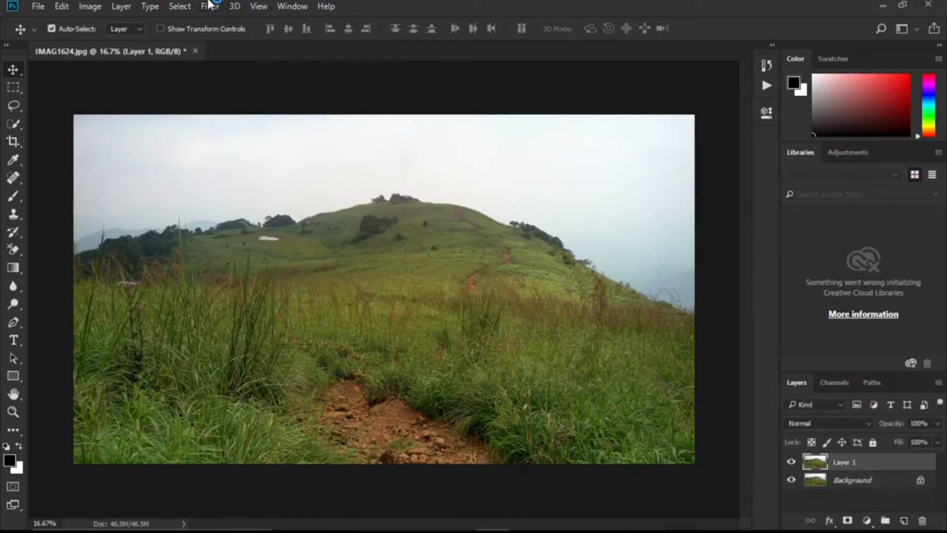
Step: Start the Camera Raw Filter on the duplicated layer and apply the automatic tone correction
{"action": "left_click", "coordinate": [216, 8]}
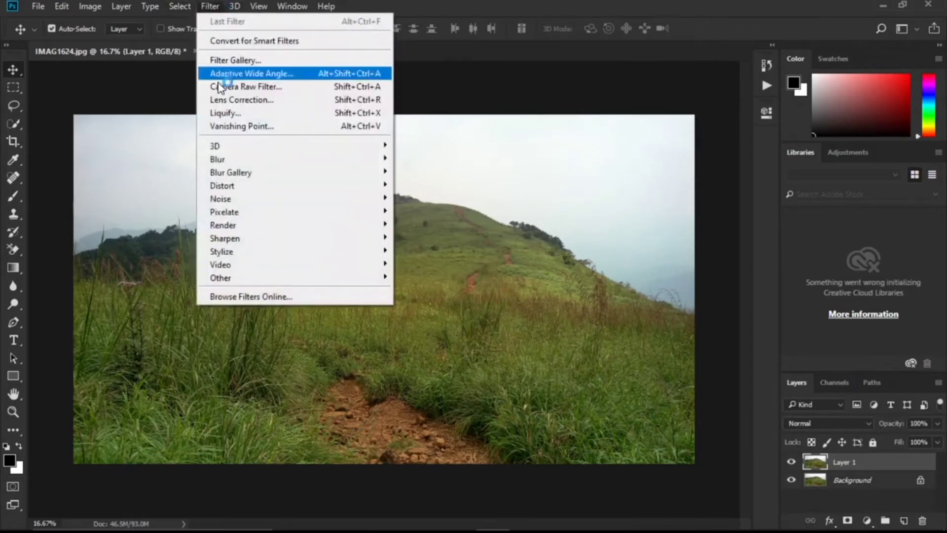
{"action": "left_click", "coordinate": [220, 87]}
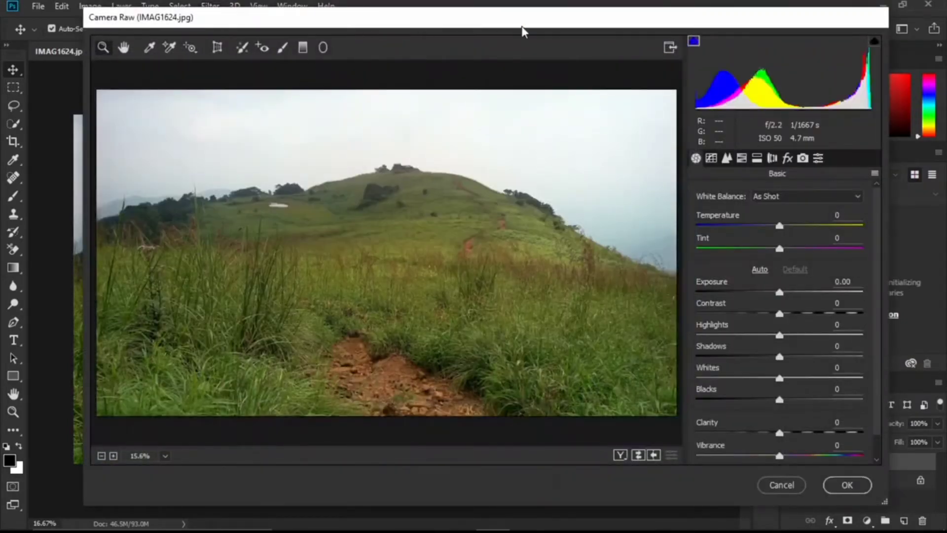
{"action": "mouse_move", "coordinate": [533, 25]}
{"action": "left_mouse_down"}
{"action": "mouse_move", "coordinate": [450, 57]}
{"action": "mouse_move", "coordinate": [528, 35]}
{"action": "left_mouse_up"}
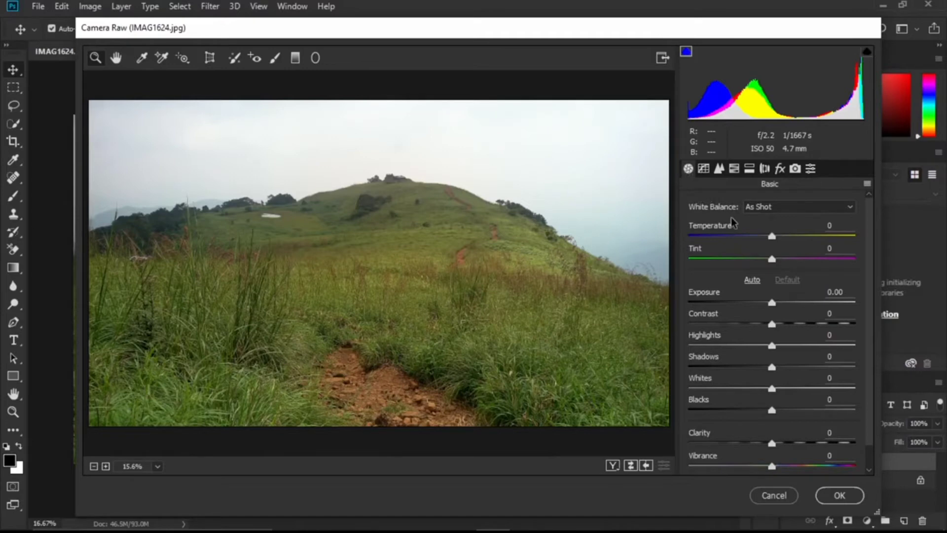
{"action": "left_click", "coordinate": [752, 281]}
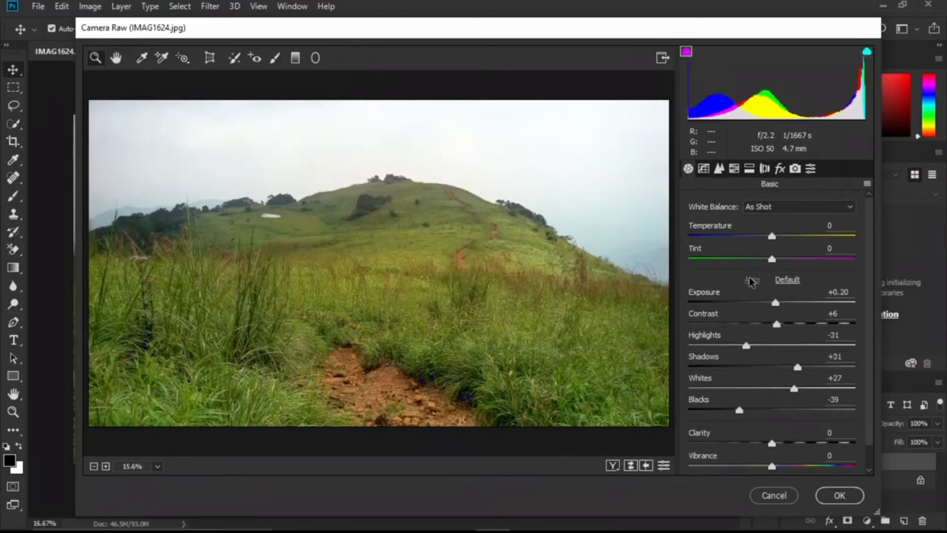
Step: Set the HSL hue values to Reds +38, Oranges +7, Yellows +91, Greens +43 and Aquas -43
{"action": "left_click", "coordinate": [732, 170]}
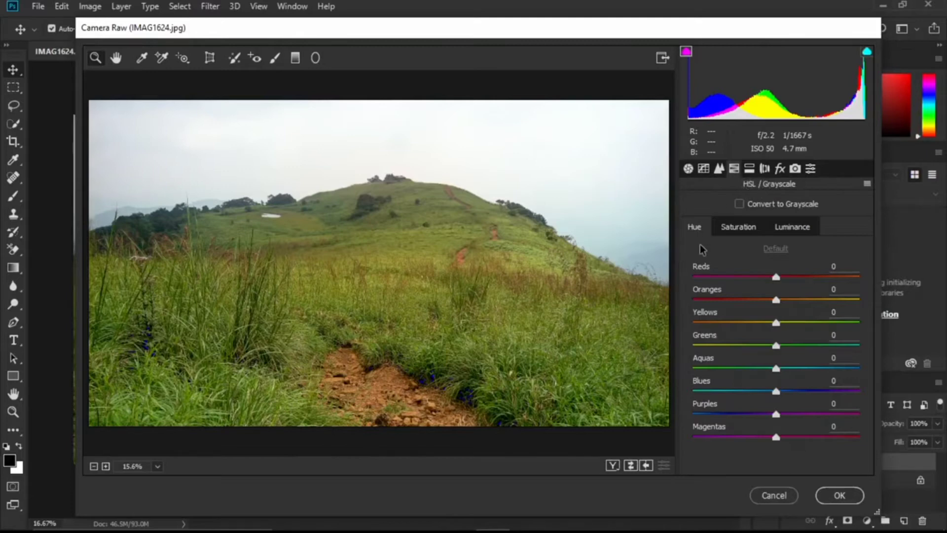
{"action": "left_click", "coordinate": [750, 230]}
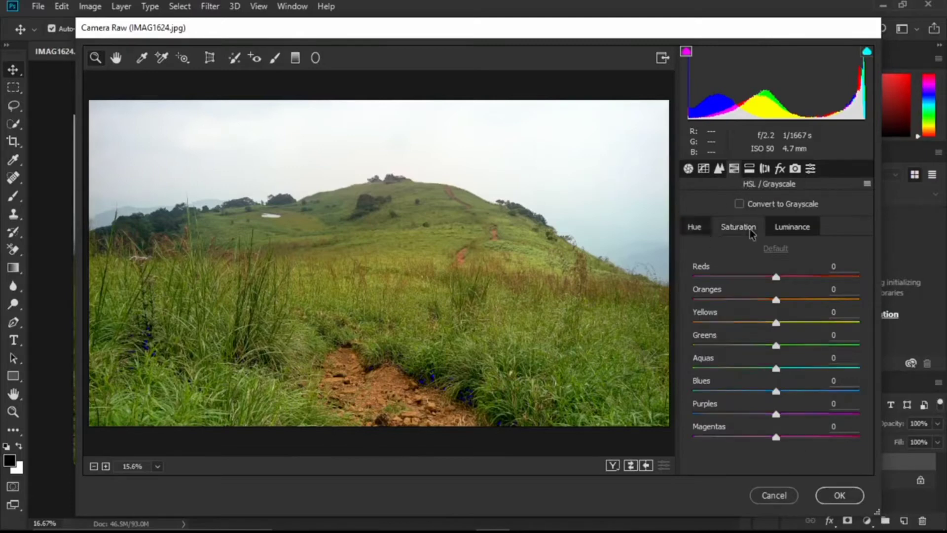
{"action": "left_click", "coordinate": [797, 230]}
{"action": "left_click", "coordinate": [693, 230]}
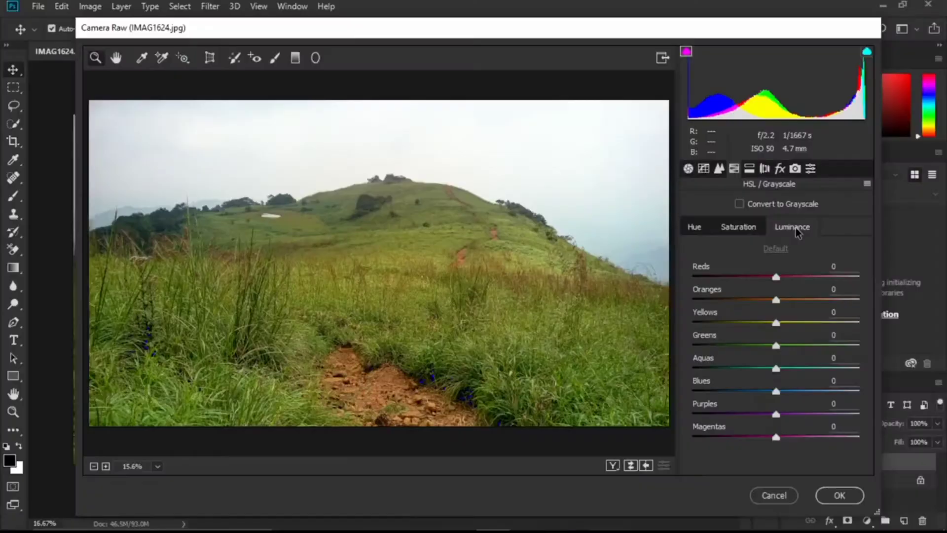
{"action": "left_click", "coordinate": [695, 229]}
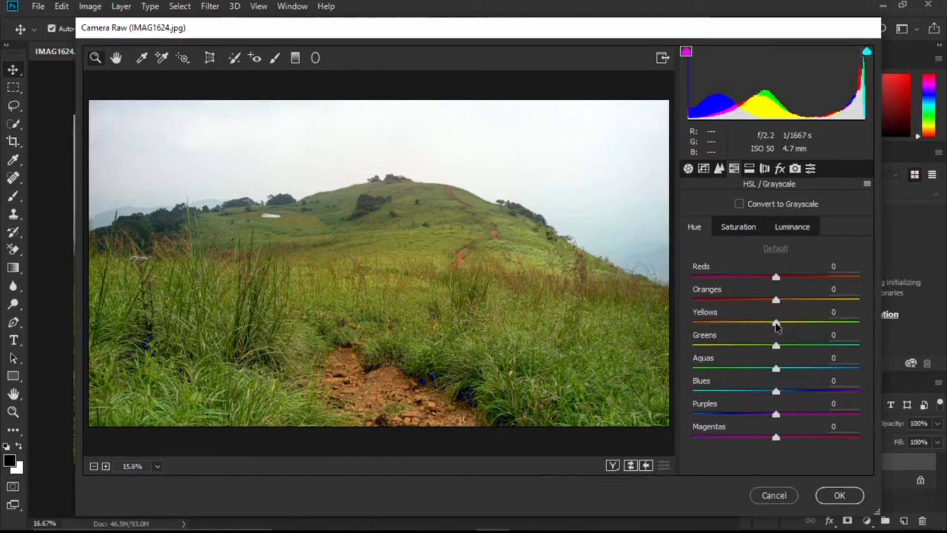
{"action": "left_click_drag", "start_coordinate": [776, 323], "coordinate": [854, 326]}
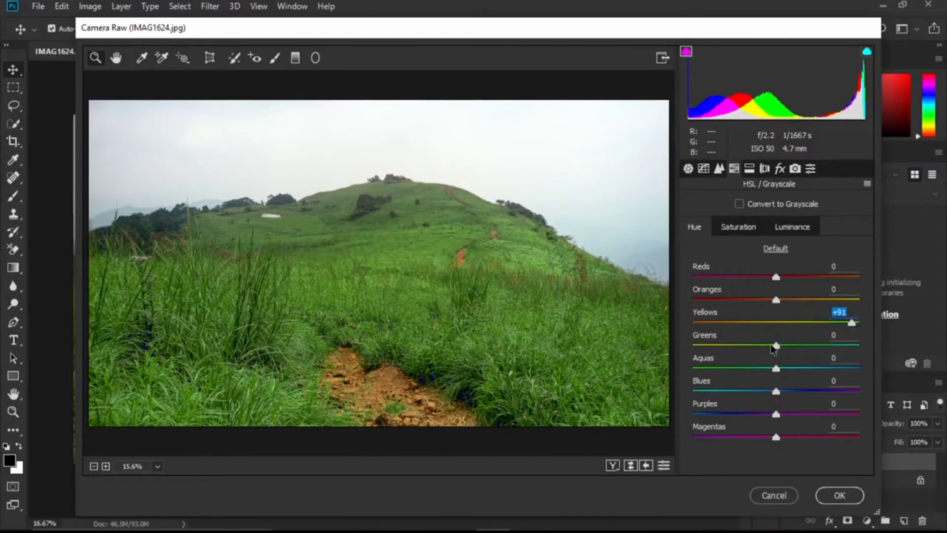
{"action": "left_click_drag", "start_coordinate": [776, 346], "coordinate": [746, 365]}
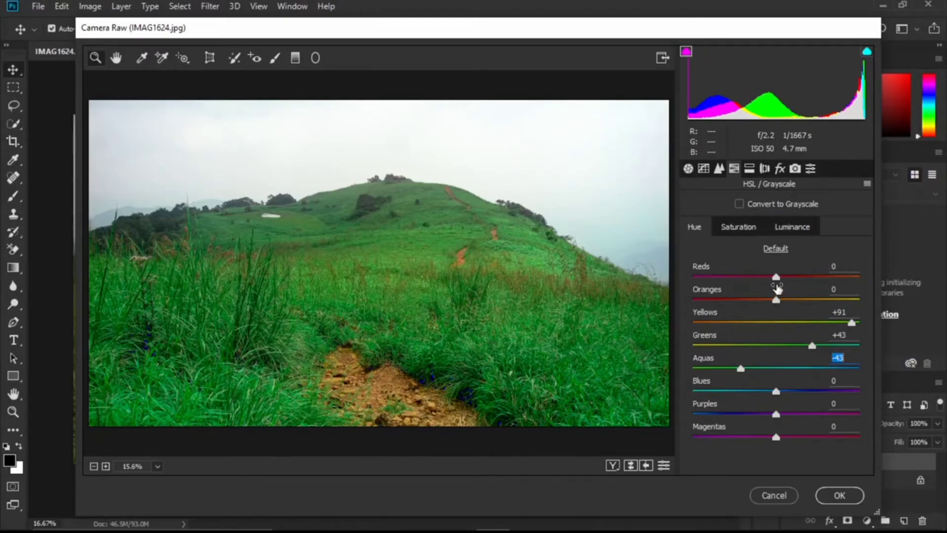
{"action": "left_click_drag", "start_coordinate": [776, 277], "coordinate": [808, 280]}
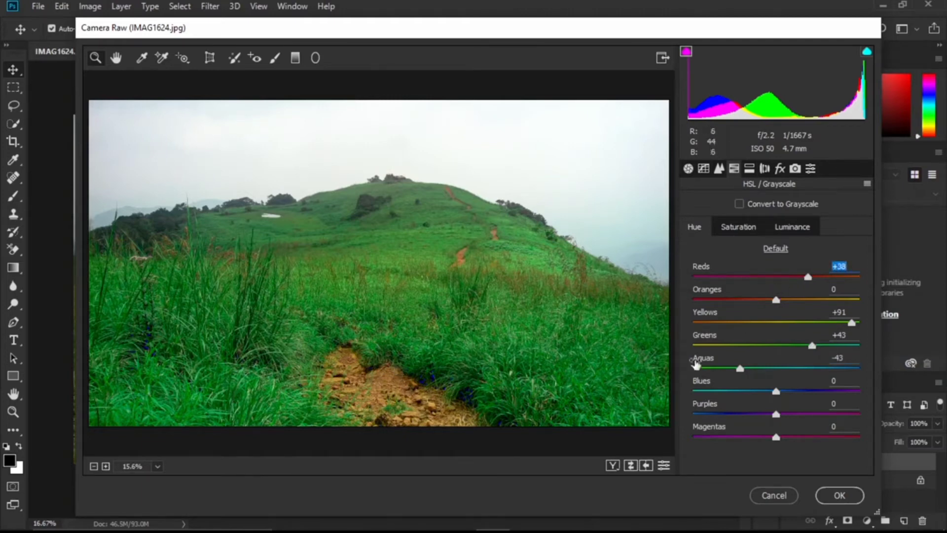
{"action": "mouse_move", "coordinate": [779, 303]}
{"action": "left_mouse_down"}
{"action": "mouse_move", "coordinate": [823, 305]}
{"action": "mouse_move", "coordinate": [785, 307]}
{"action": "left_mouse_up"}
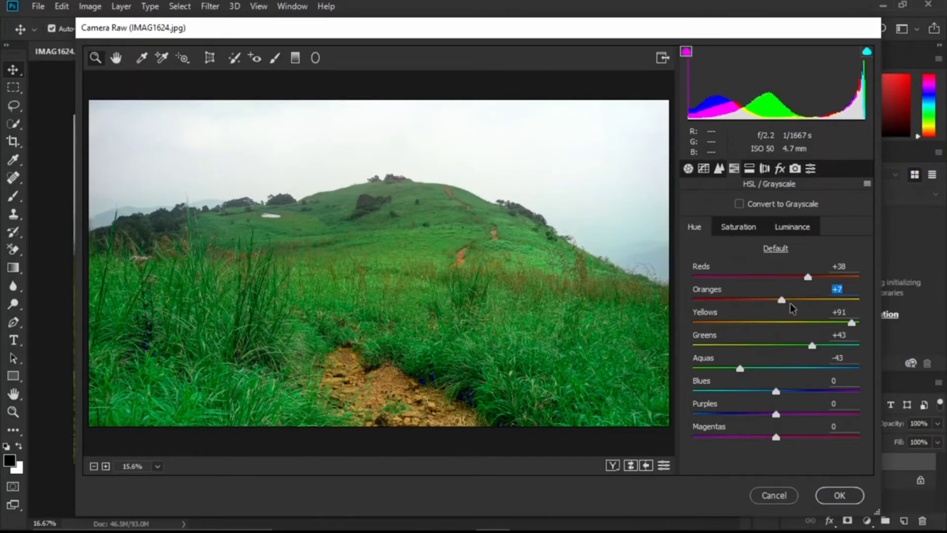
Step: Set the HSL saturation values to Reds +21, Oranges +11, Yellows +25 and Greens +51
{"action": "left_click", "coordinate": [739, 229]}
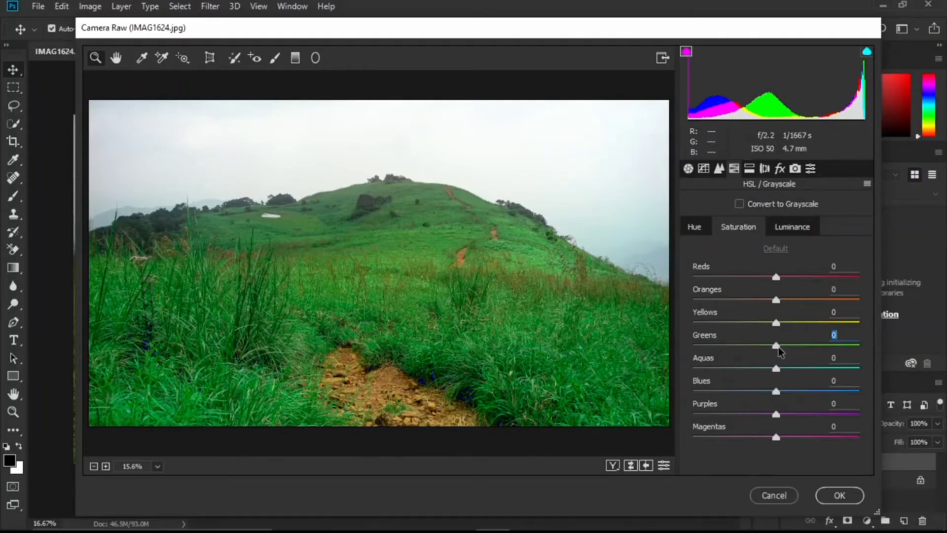
{"action": "left_click_drag", "start_coordinate": [776, 348], "coordinate": [826, 348]}
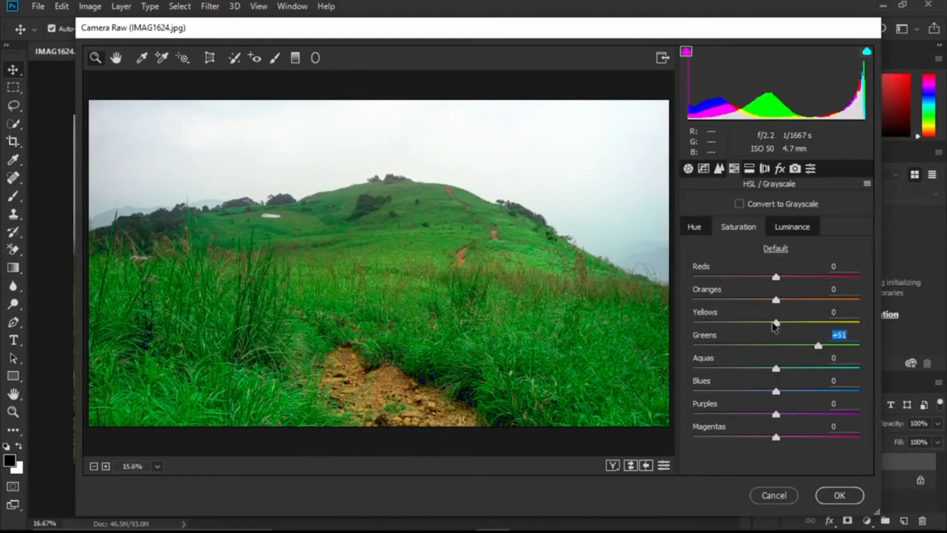
{"action": "mouse_move", "coordinate": [776, 324]}
{"action": "left_mouse_down"}
{"action": "mouse_move", "coordinate": [818, 323]}
{"action": "mouse_move", "coordinate": [794, 326]}
{"action": "left_mouse_up"}
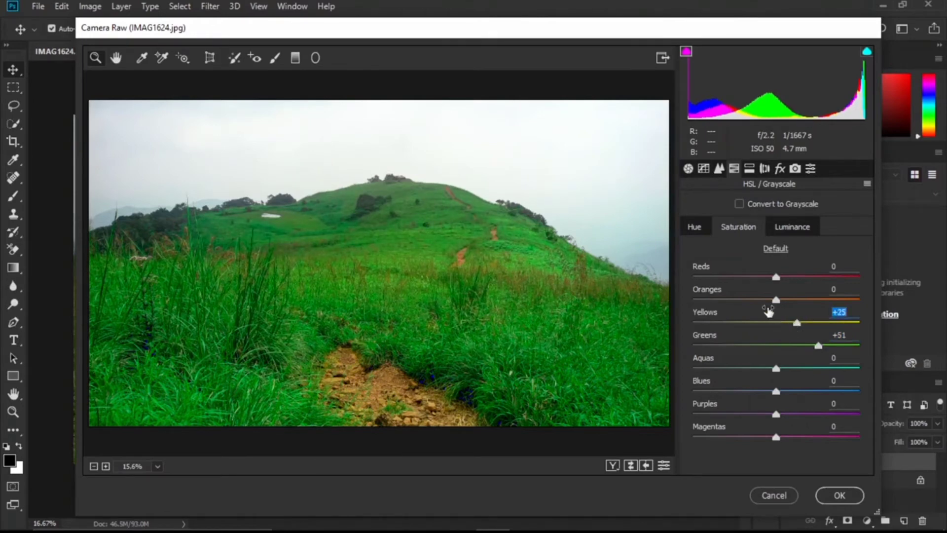
{"action": "left_click_drag", "start_coordinate": [776, 279], "coordinate": [786, 302]}
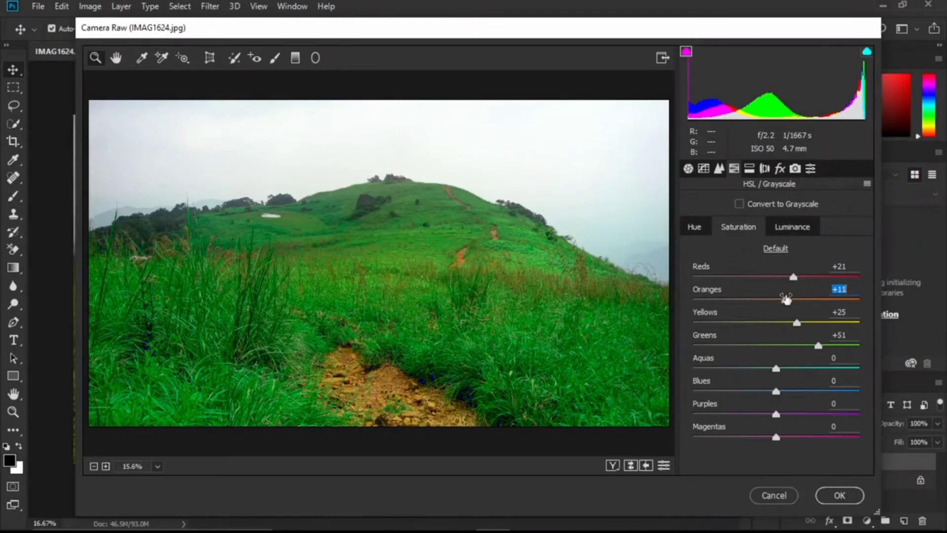
Step: Set the HSL luminance values to Reds -9, Oranges -35, Yellows +23 and Greens +61, and apply the Camera Raw filter
{"action": "left_click", "coordinate": [797, 230]}
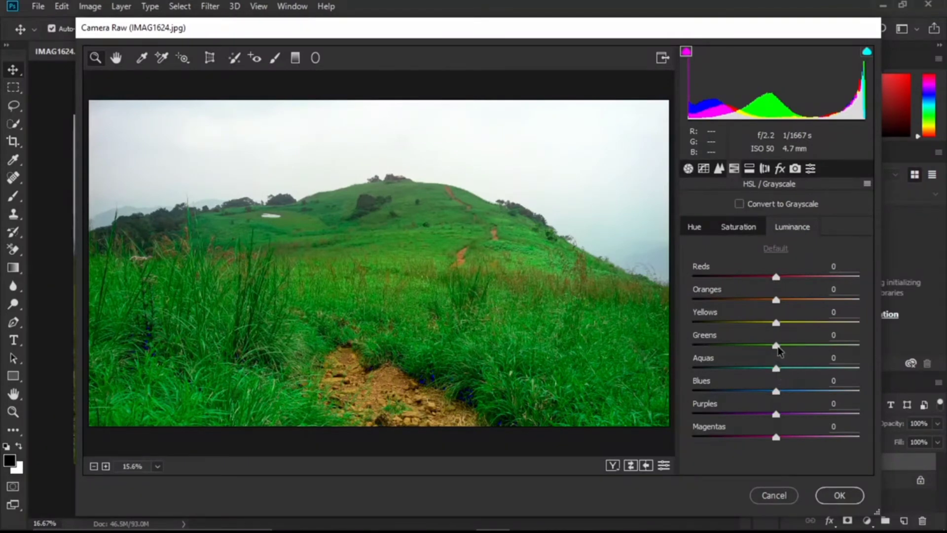
{"action": "left_click_drag", "start_coordinate": [780, 347], "coordinate": [830, 351]}
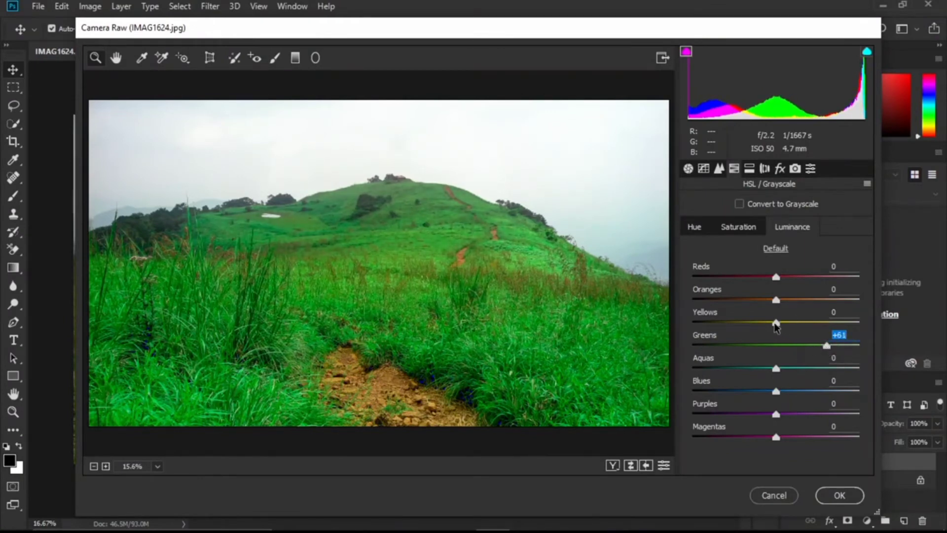
{"action": "left_click_drag", "start_coordinate": [776, 326], "coordinate": [797, 325]}
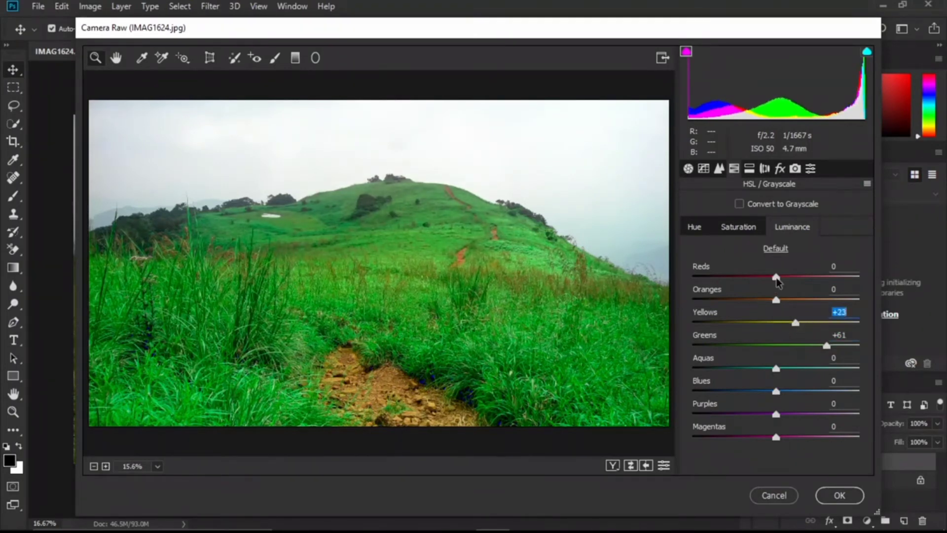
{"action": "left_click_drag", "start_coordinate": [776, 278], "coordinate": [749, 302]}
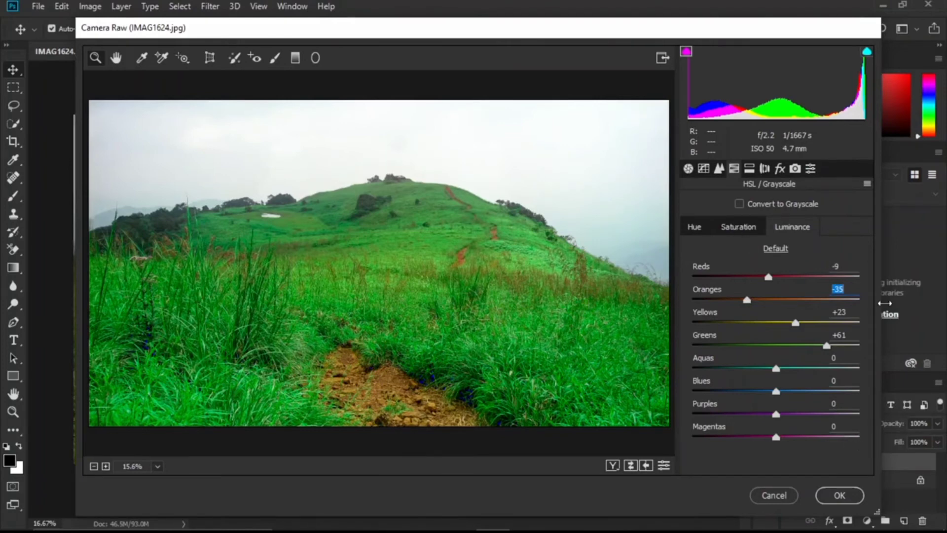
{"action": "left_click", "coordinate": [835, 495]}
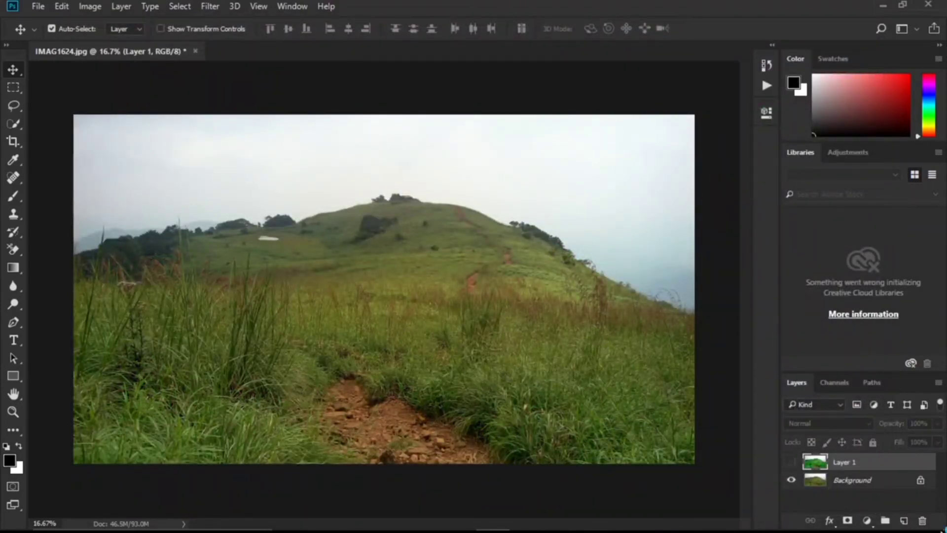
Step: Show the color-corrected Layer 1, duplicate it and set the copy's blend mode to Overlay
{"action": "left_click", "coordinate": [791, 463]}
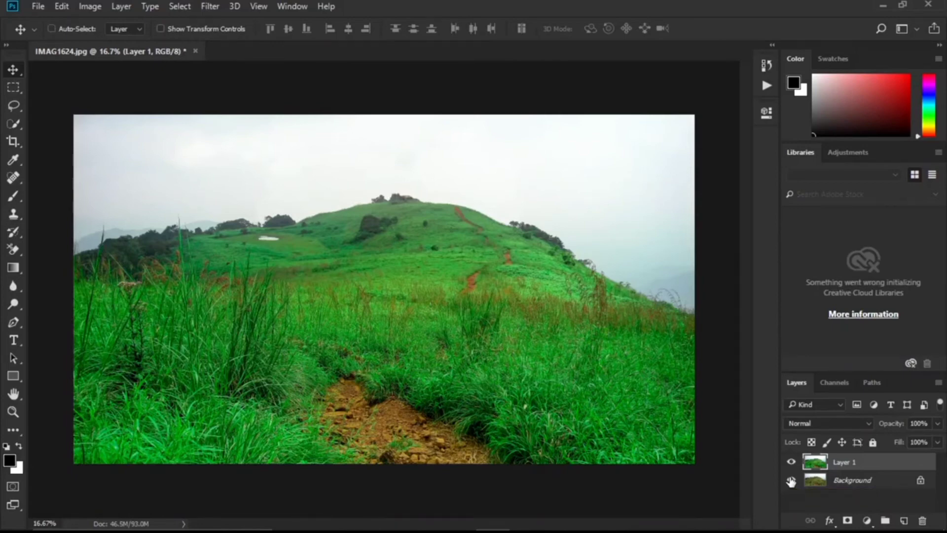
{"action": "key", "text": "ctrl+j"}
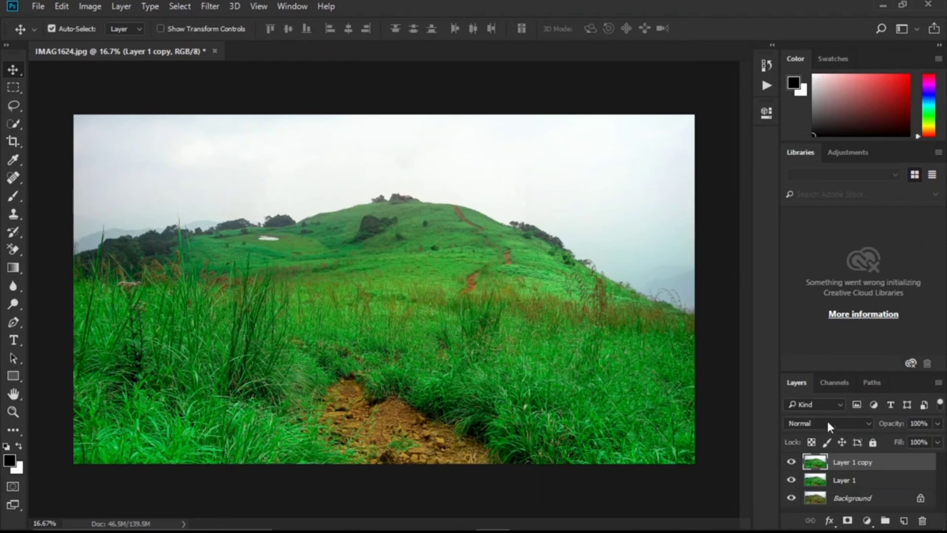
{"action": "left_click", "coordinate": [866, 425]}
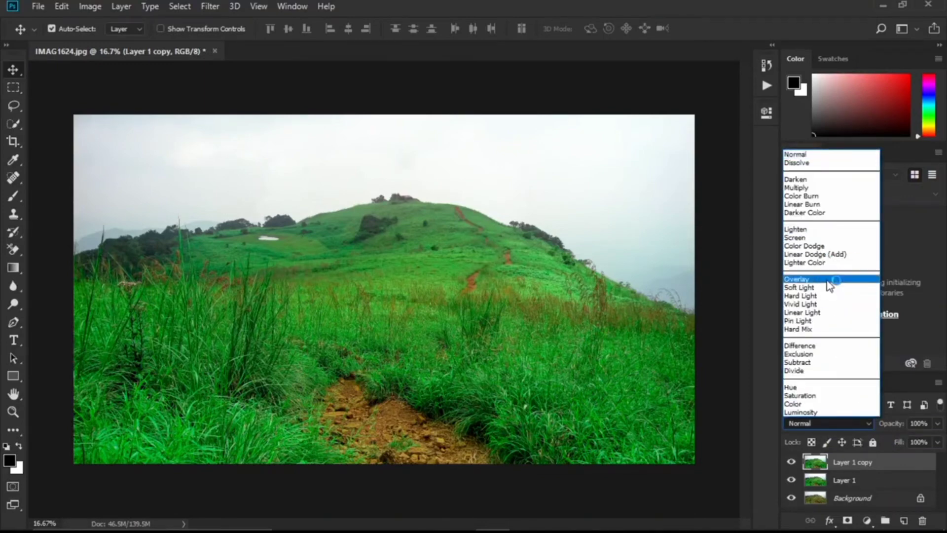
{"action": "left_click", "coordinate": [828, 279]}
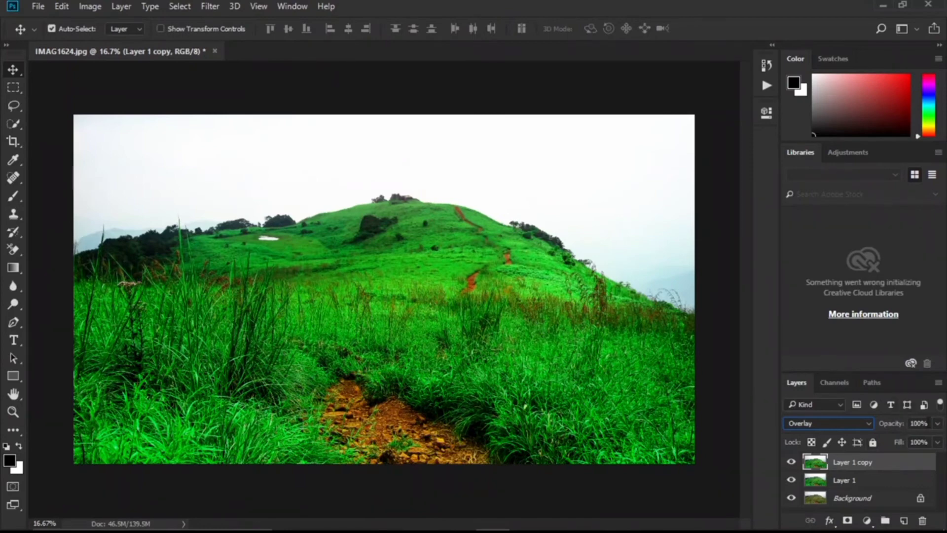
Step: Reduce the Overlay layer's opacity to 61% and its fill to 54%
{"action": "left_click", "coordinate": [938, 424]}
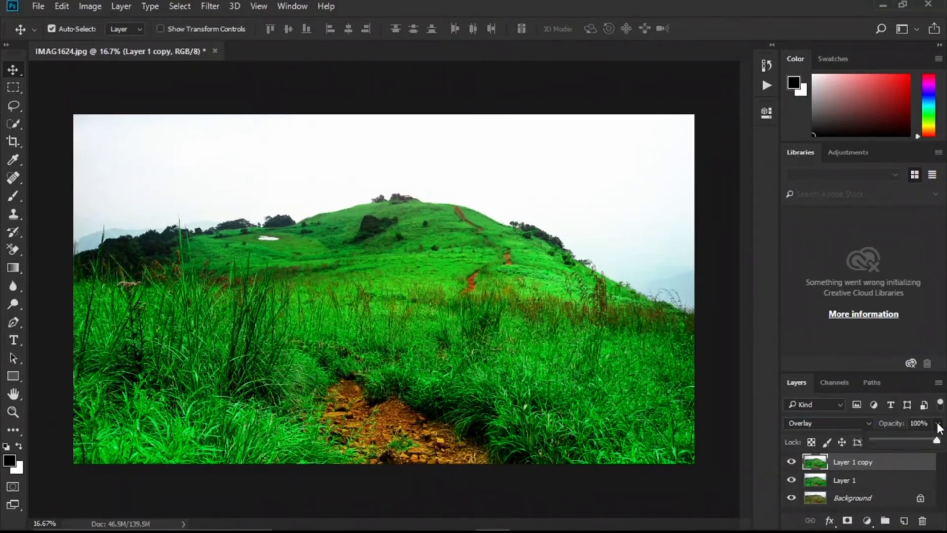
{"action": "mouse_move", "coordinate": [913, 437]}
{"action": "left_mouse_down"}
{"action": "mouse_move", "coordinate": [901, 437]}
{"action": "mouse_move", "coordinate": [916, 438]}
{"action": "left_mouse_up"}
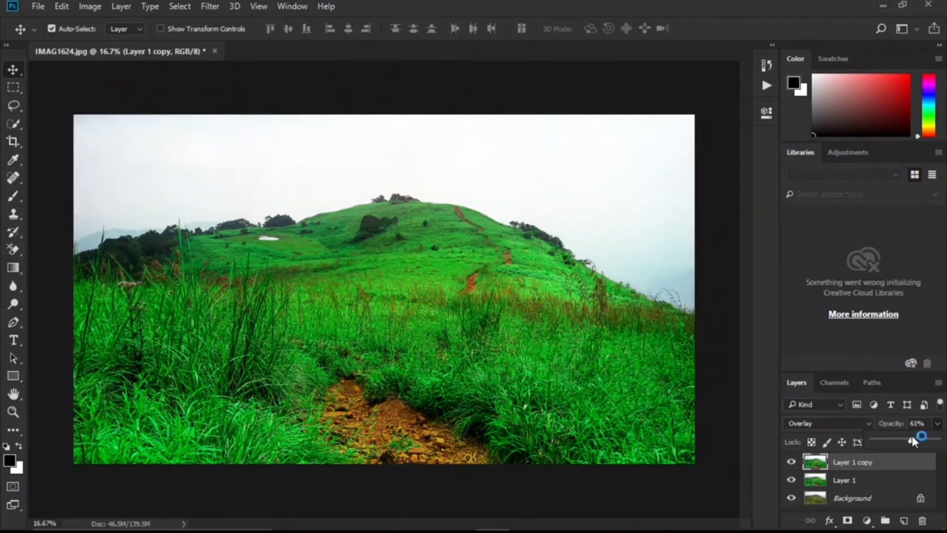
{"action": "left_click", "coordinate": [942, 453]}
{"action": "left_click", "coordinate": [937, 442]}
{"action": "left_click_drag", "start_coordinate": [937, 455], "coordinate": [907, 452]}
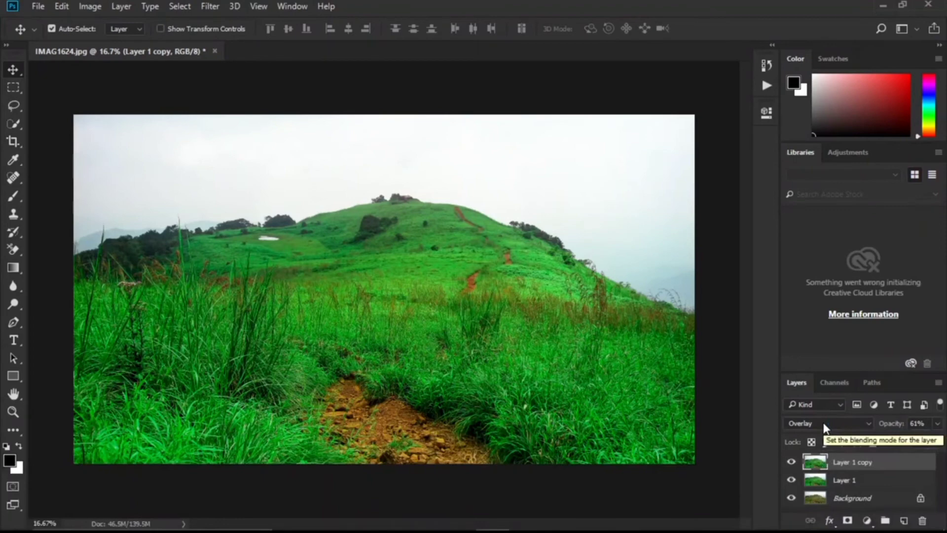
Step: Compare the image before and after by toggling the visibility of Layer 1 copy and Layer 1
{"action": "left_click", "coordinate": [791, 463]}
{"action": "left_click", "coordinate": [791, 464]}
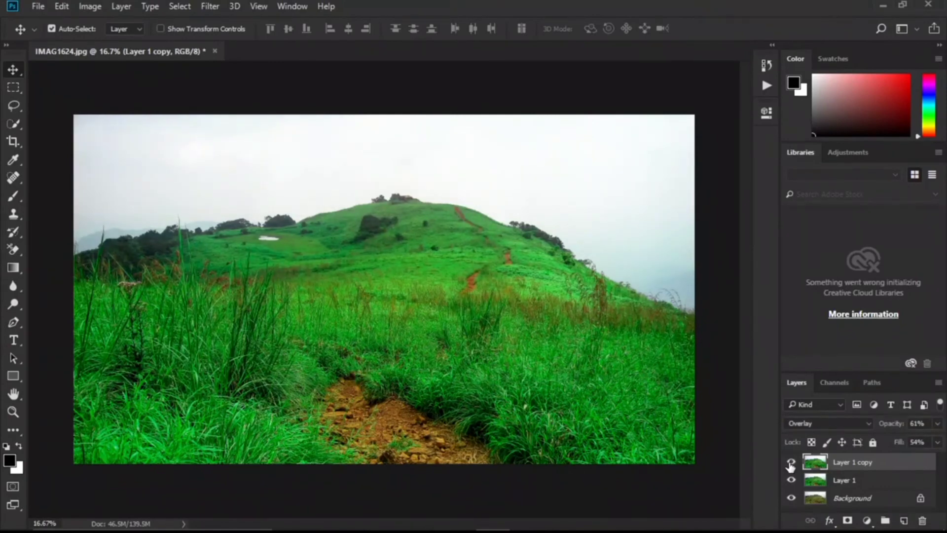
{"action": "left_click", "coordinate": [791, 464]}
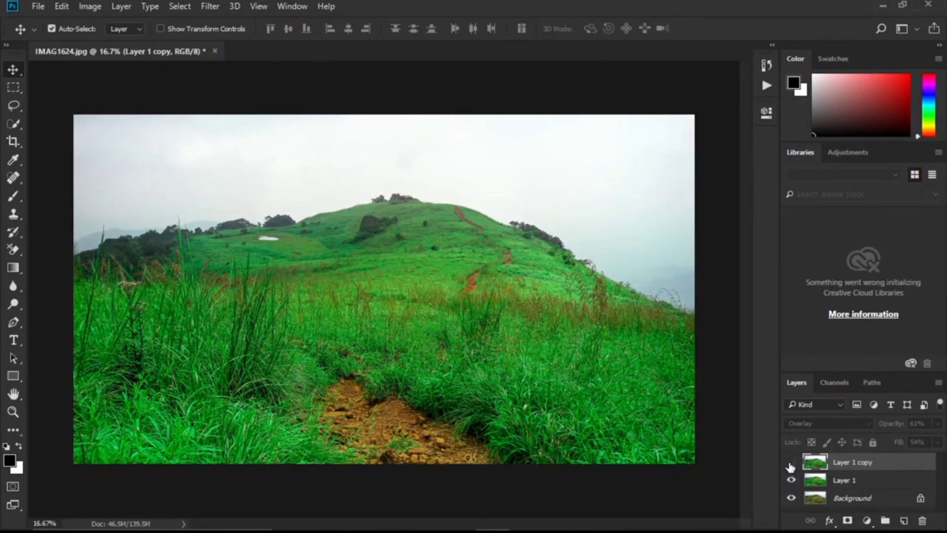
{"action": "left_click", "coordinate": [791, 464]}
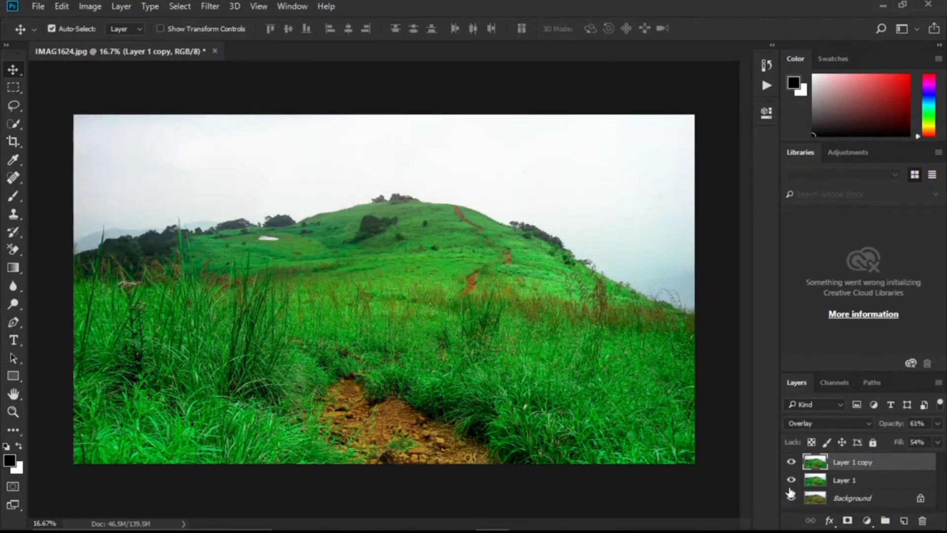
{"action": "left_click_drag", "start_coordinate": [791, 480], "coordinate": [792, 463]}
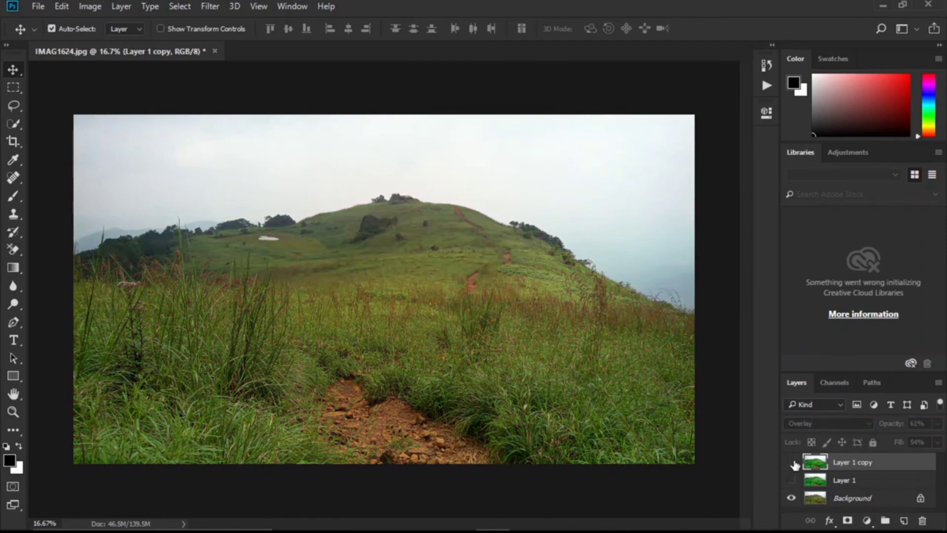
{"action": "left_click_drag", "start_coordinate": [795, 464], "coordinate": [792, 481]}
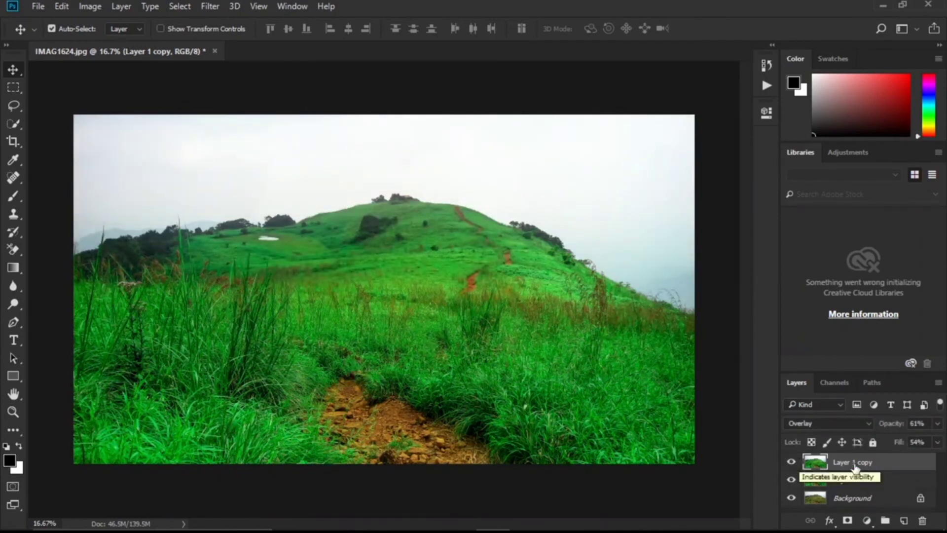
{"action": "left_click", "coordinate": [38, 6]}
{"action": "left_click", "coordinate": [78, 158]}
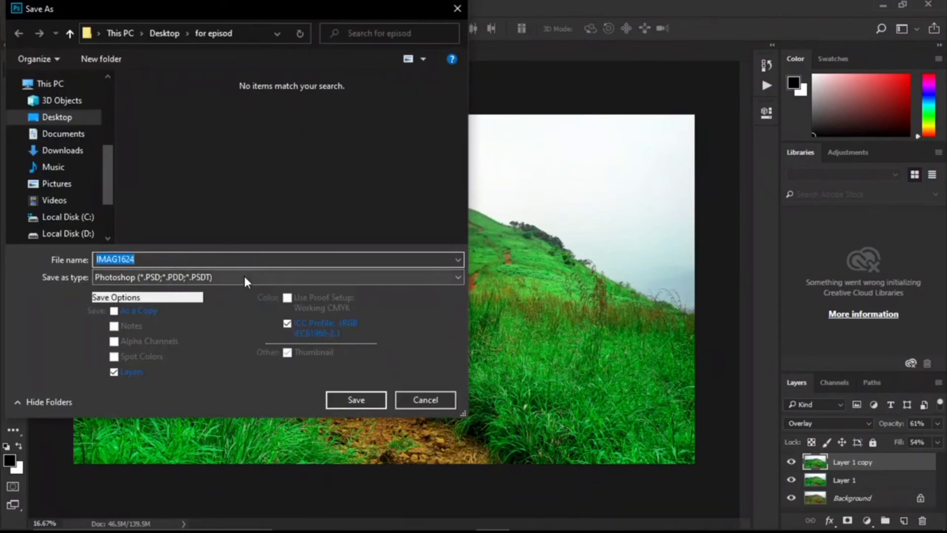
{"action": "left_click", "coordinate": [244, 277]}
{"action": "left_click", "coordinate": [175, 384]}
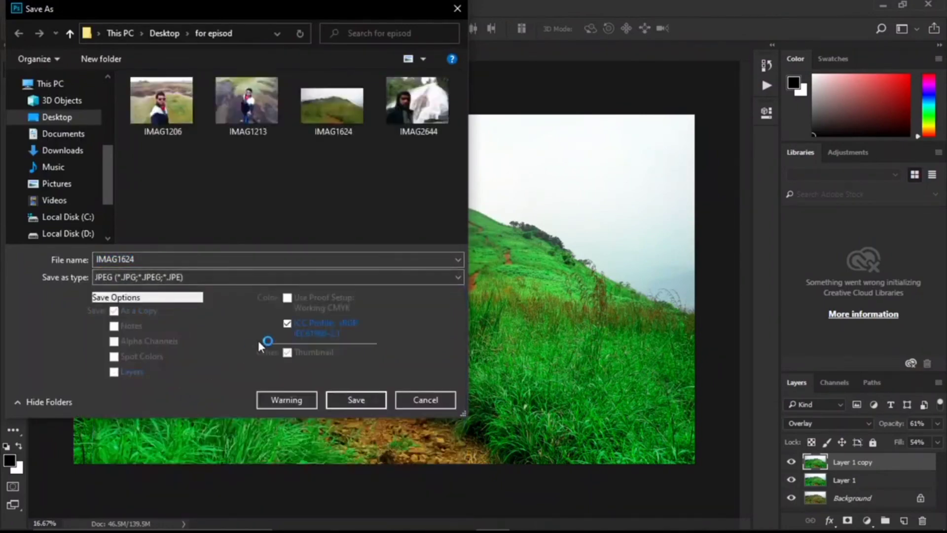
{"action": "left_click", "coordinate": [411, 404]}
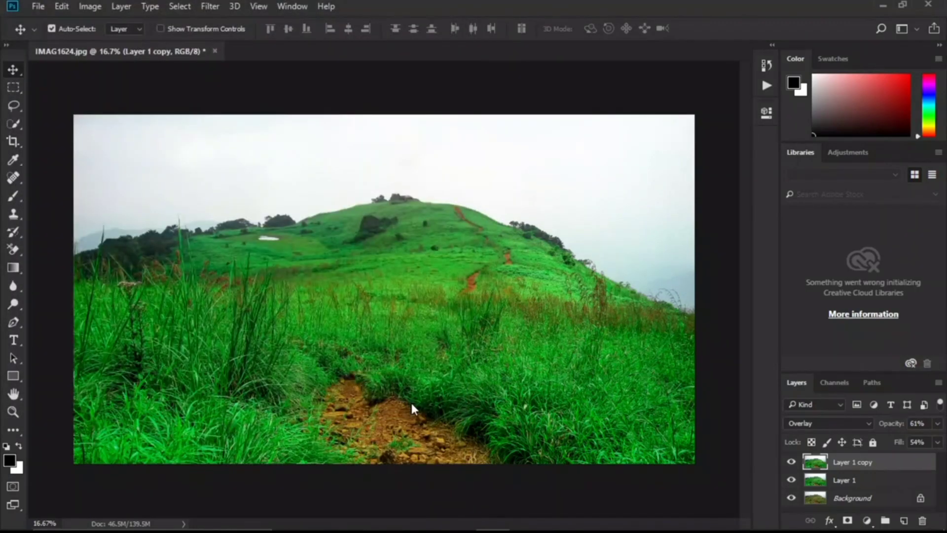